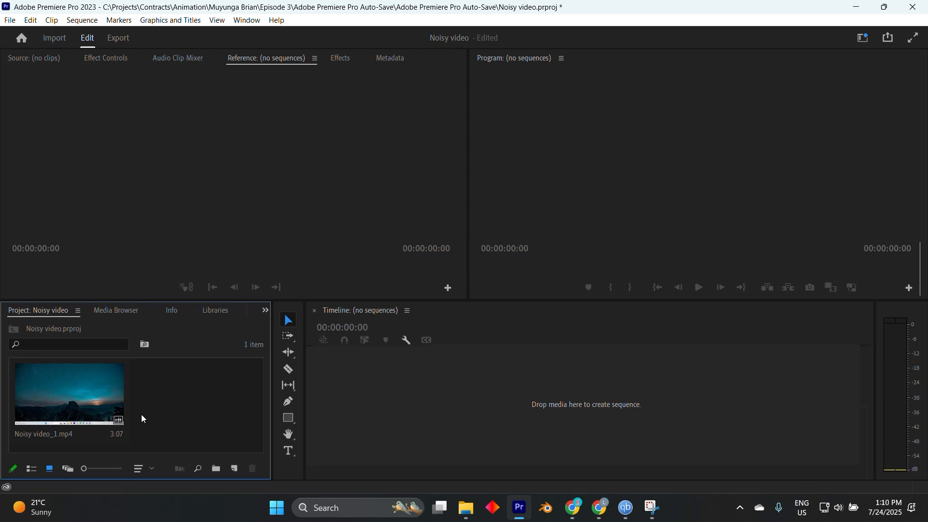
- Create a new sequence by placing Noisy video_1.mp4 from the project into the empty timeline
click(103, 388)
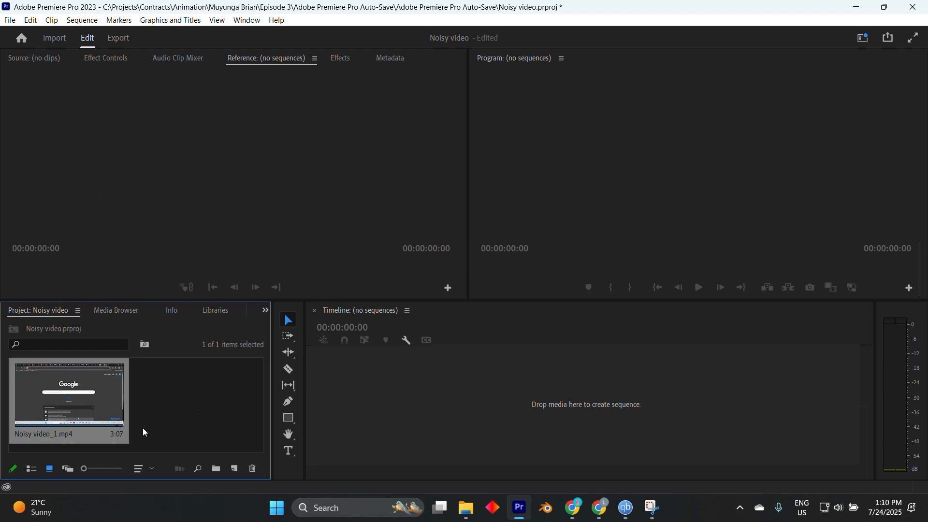
drag(80, 391, 388, 396)
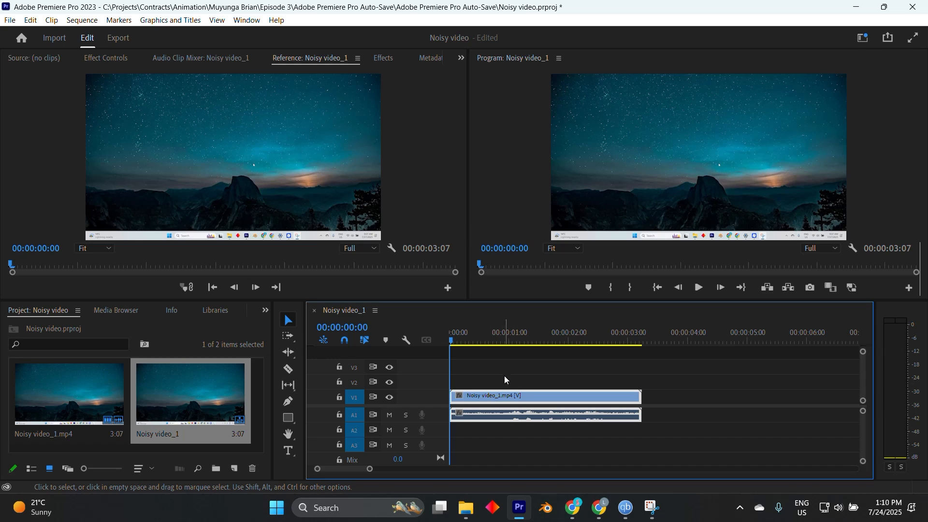
- Play the sequence from near its beginning several times to listen for background noise in the original audio
drag(457, 338, 413, 337)
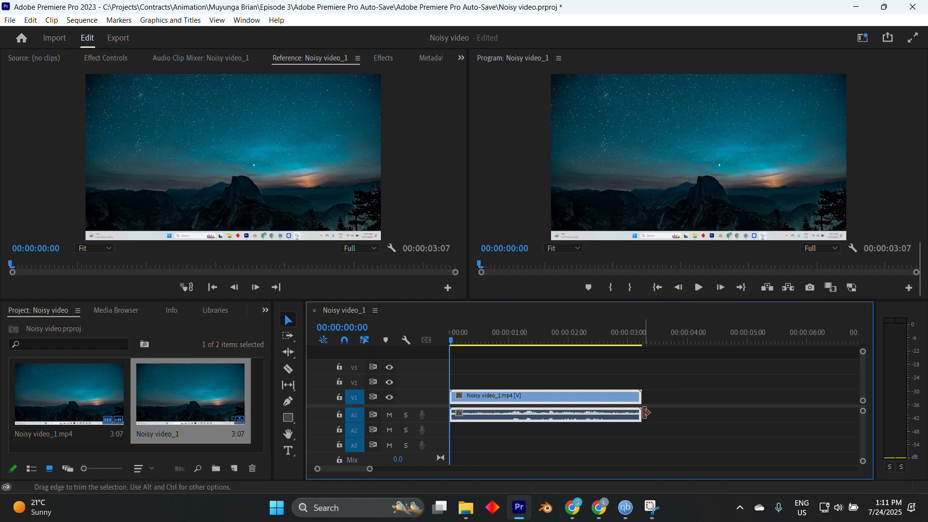
key(space)
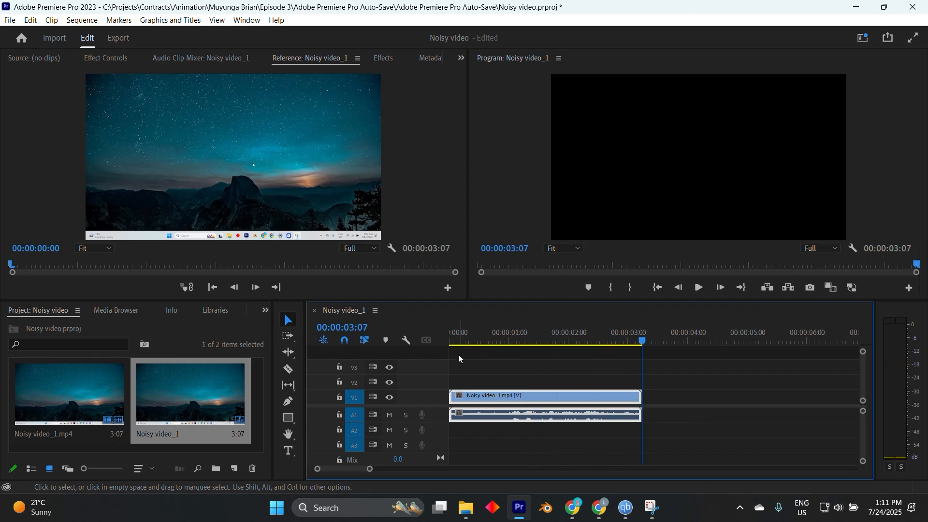
drag(643, 340, 487, 344)
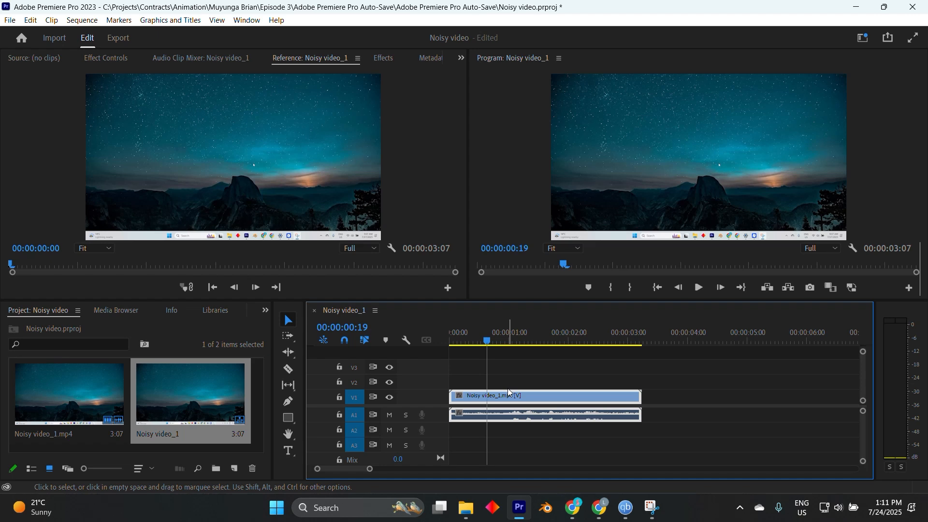
drag(487, 340, 430, 329)
click(698, 287)
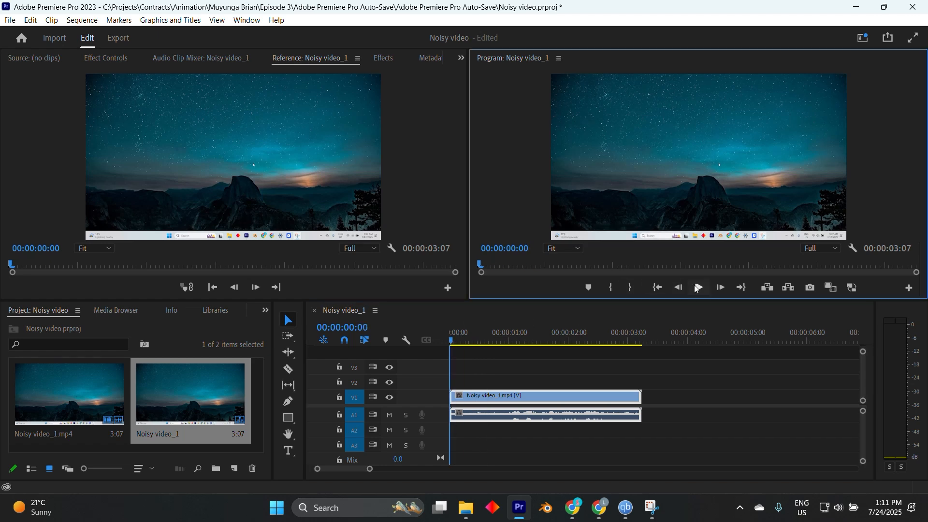
click(698, 288)
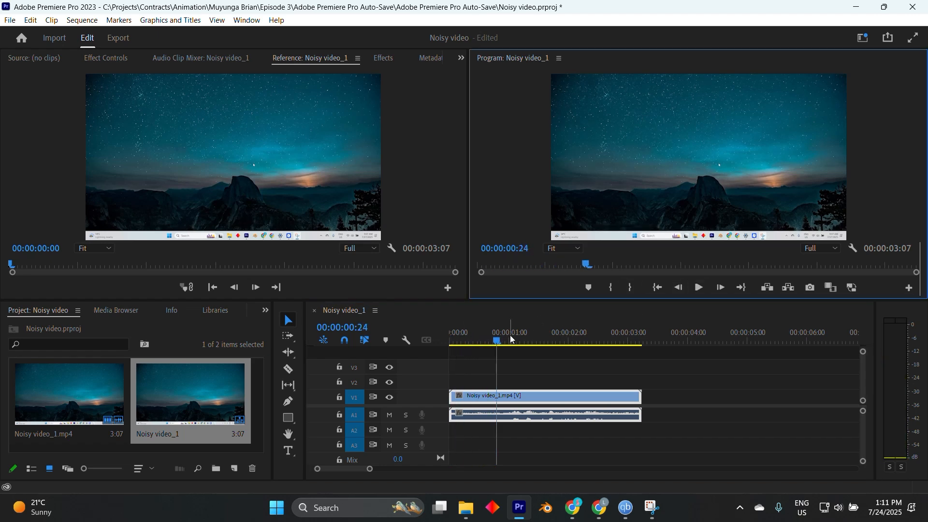
drag(498, 339, 461, 358)
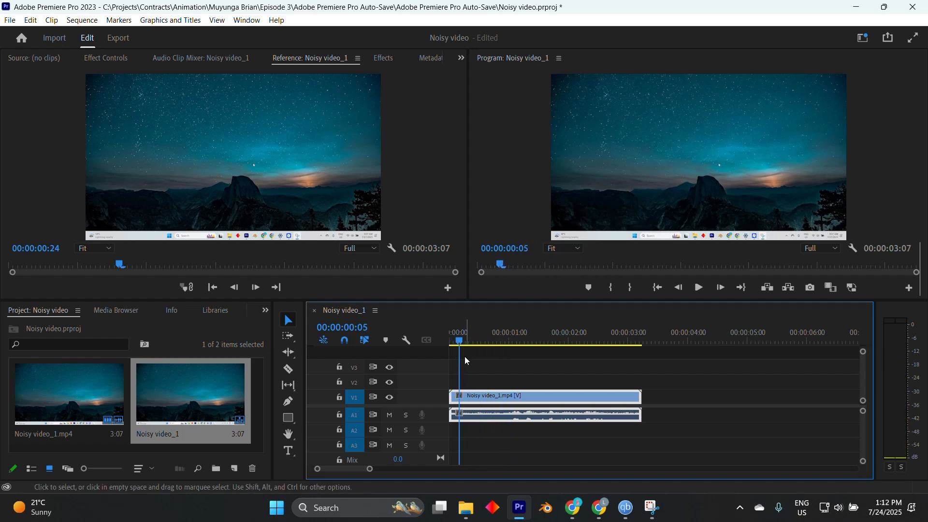
click(699, 288)
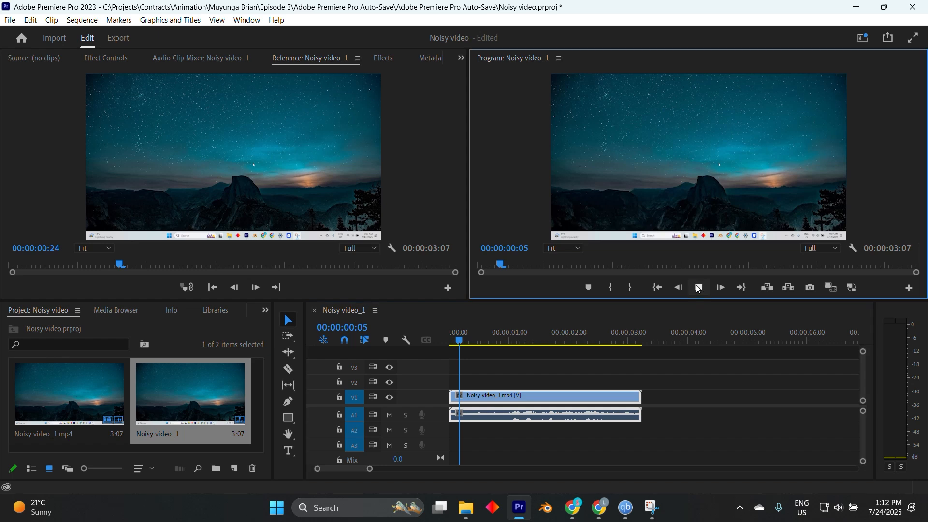
click(699, 288)
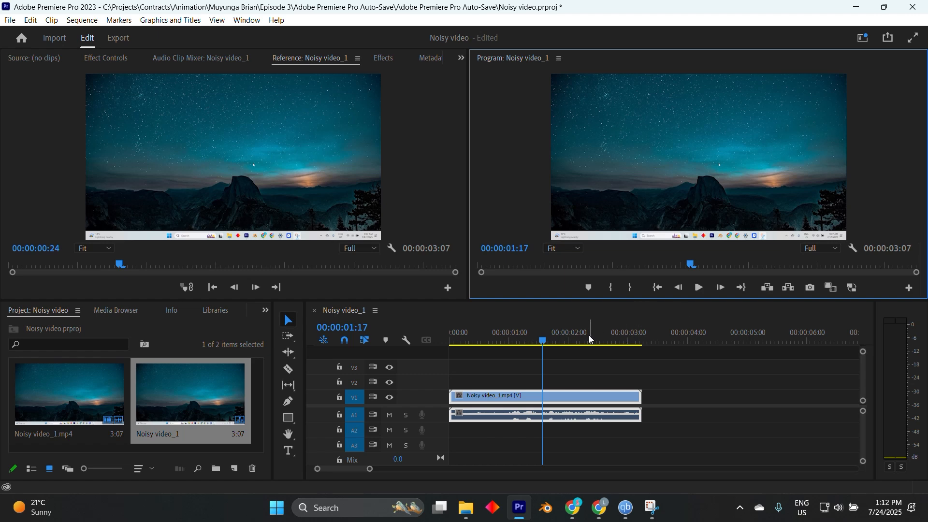
- Show the Essential Sound controls for the Noisy video_1.mp4 clip and assign it the Dialogue audio type
click(478, 416)
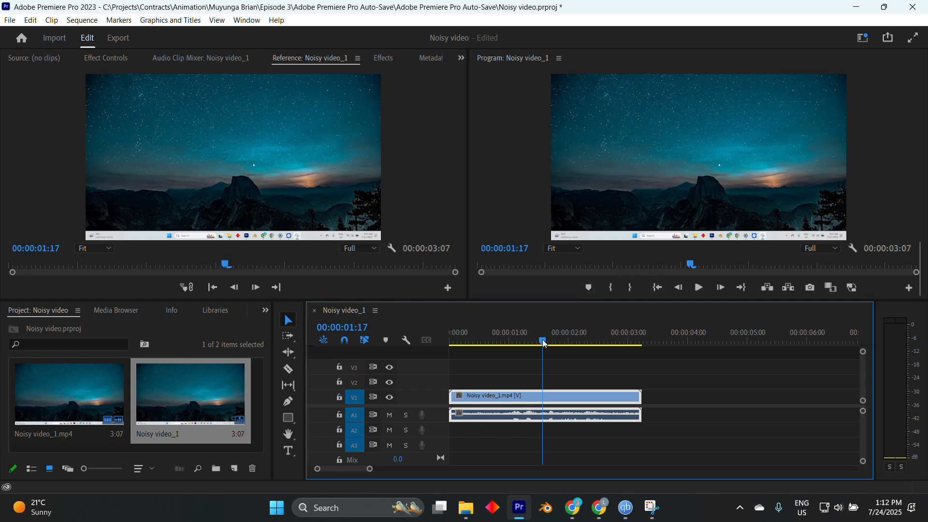
drag(544, 345, 529, 344)
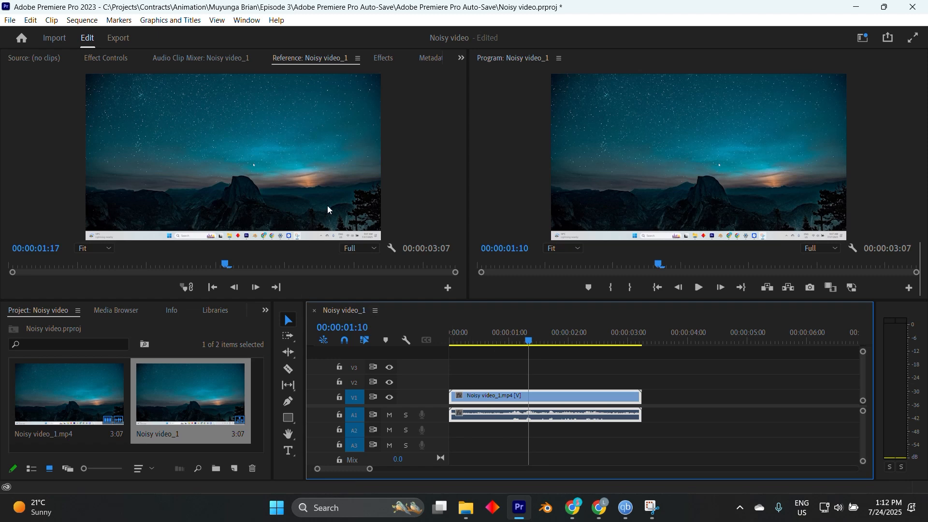
click(256, 22)
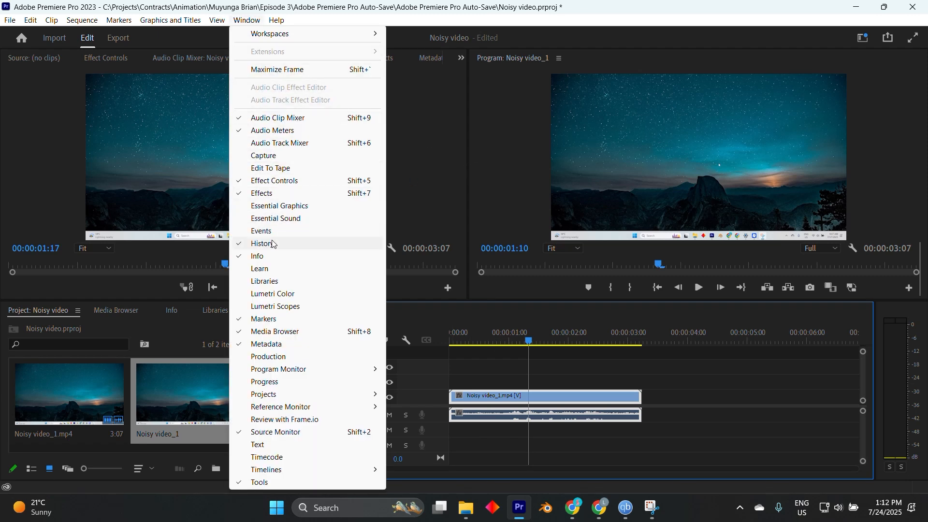
click(277, 218)
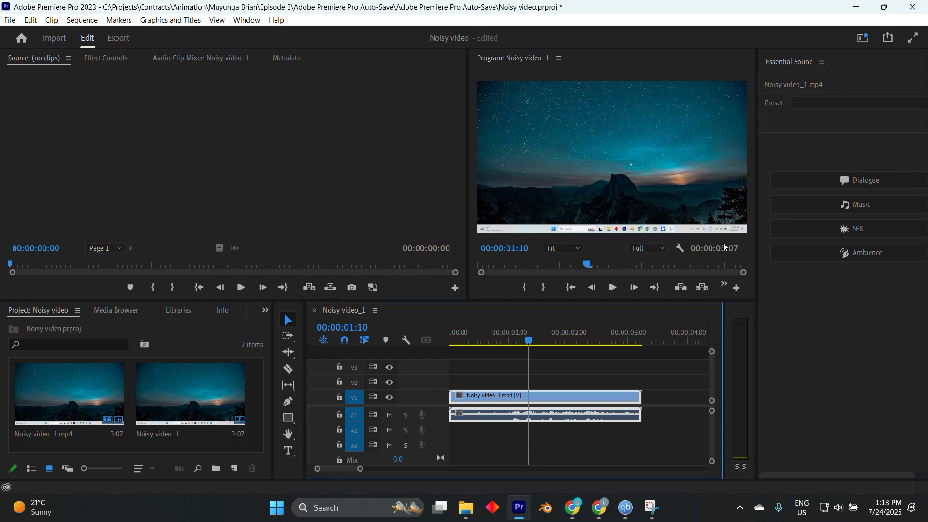
click(885, 181)
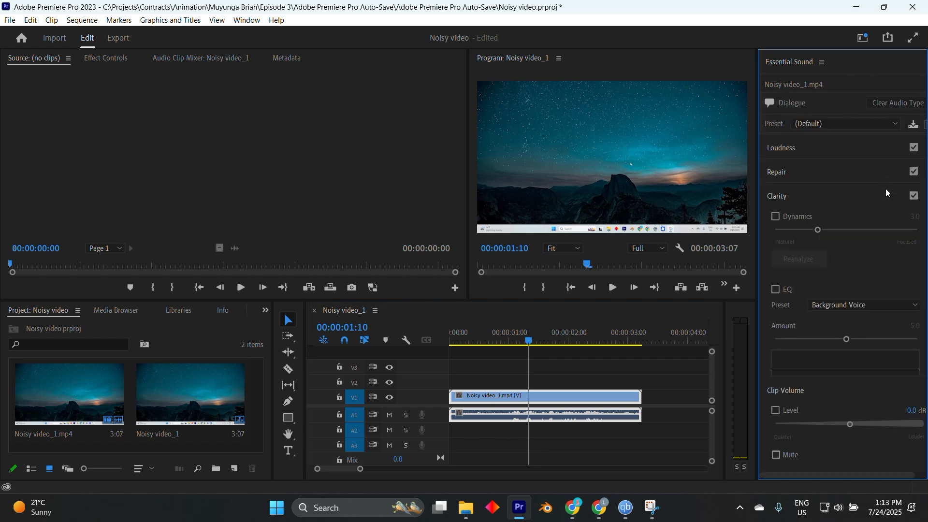
- Enable Reduce Noise in the dialogue's Repair settings at 4.4 and preview the audio
scroll(802, 305, down, 3)
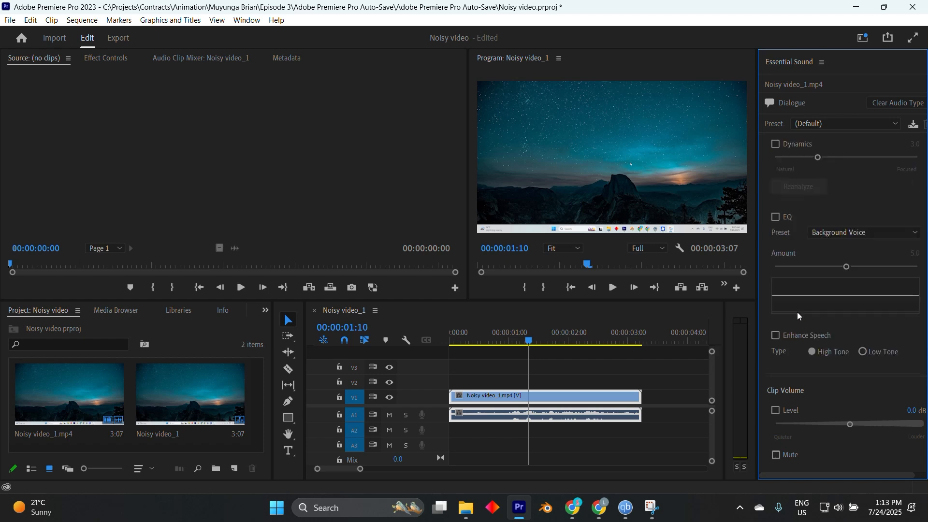
scroll(797, 312, down, 3)
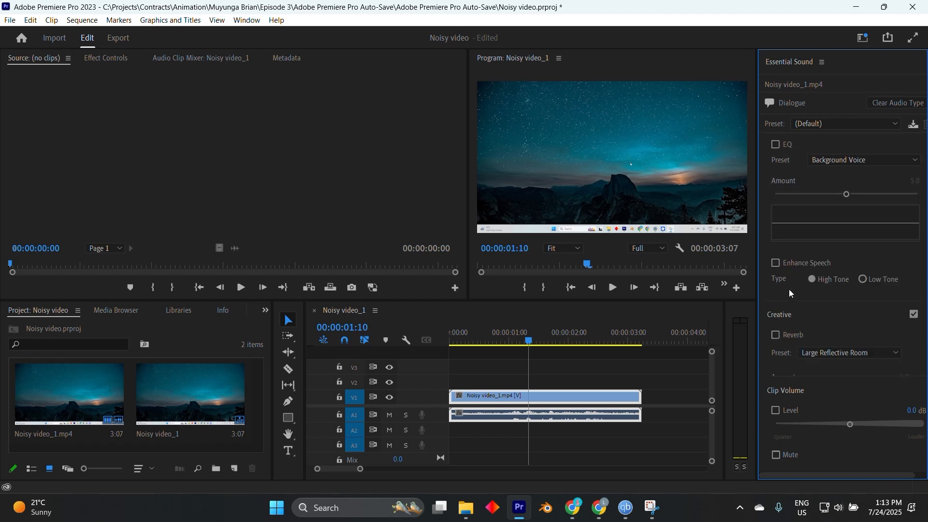
scroll(775, 276, up, 5)
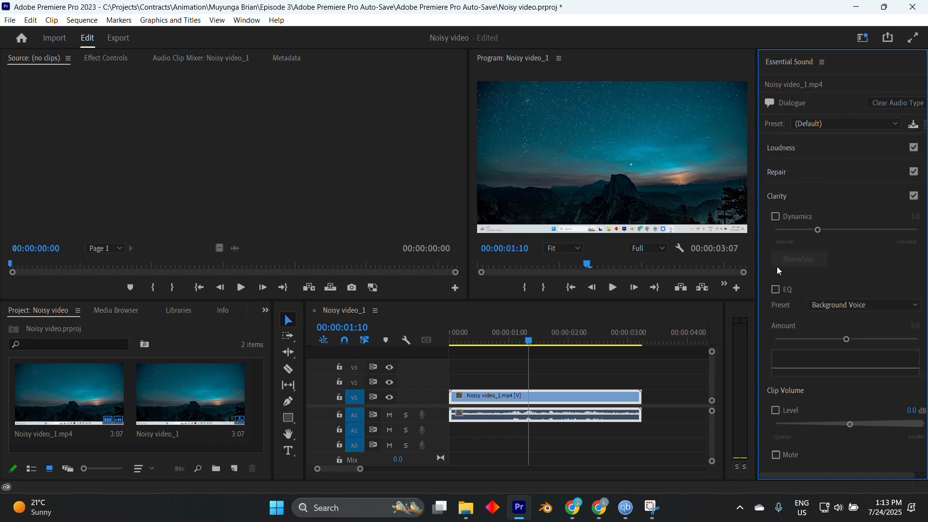
click(787, 176)
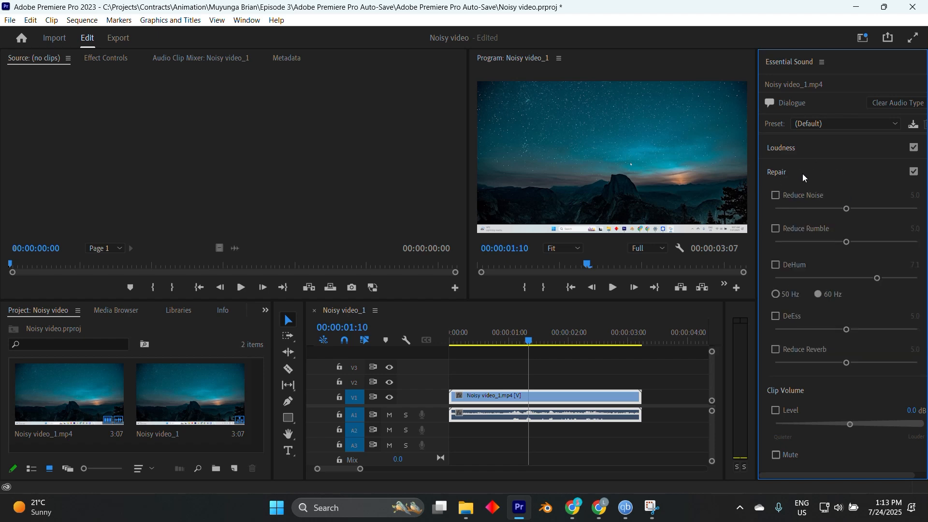
click(778, 196)
click(616, 287)
click(624, 289)
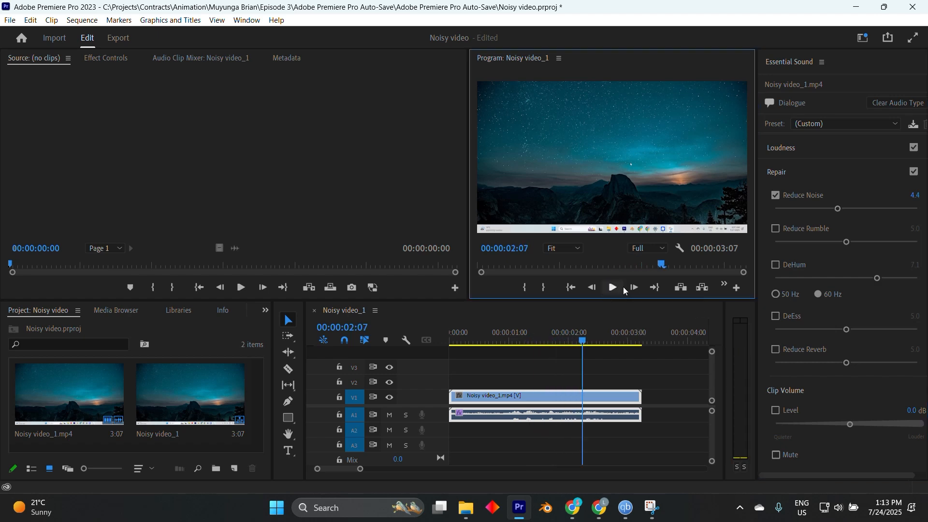
- Set the Reduce Noise amount to 3.0 and replay the sequence from near its beginning to check the sound
drag(838, 209, 817, 213)
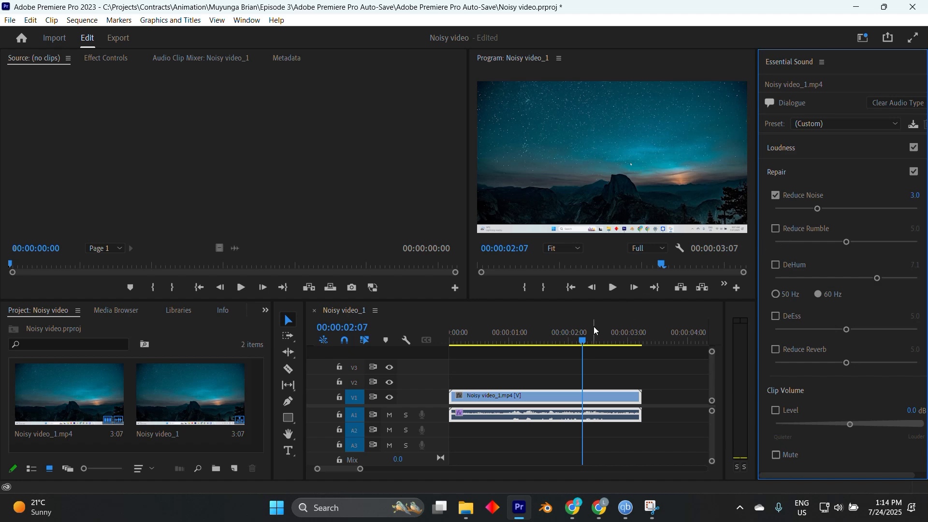
click(613, 287)
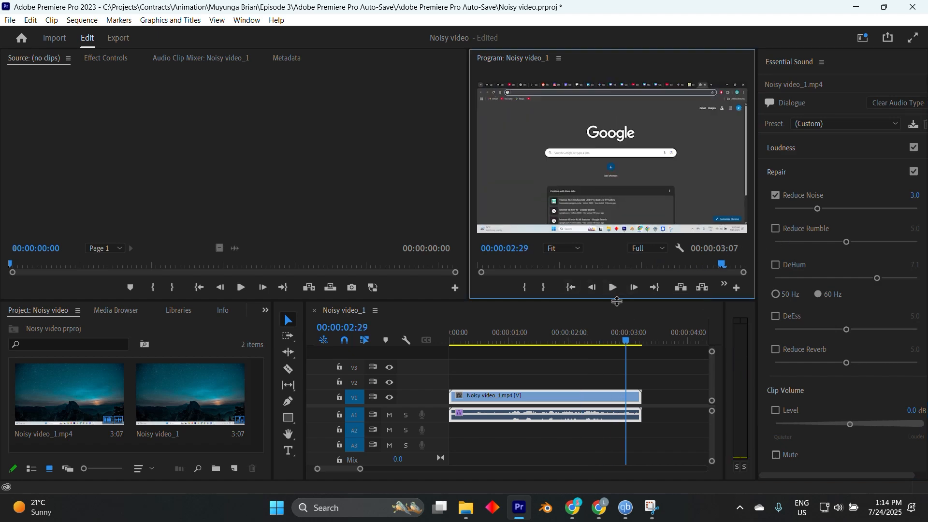
drag(629, 342, 481, 370)
click(614, 287)
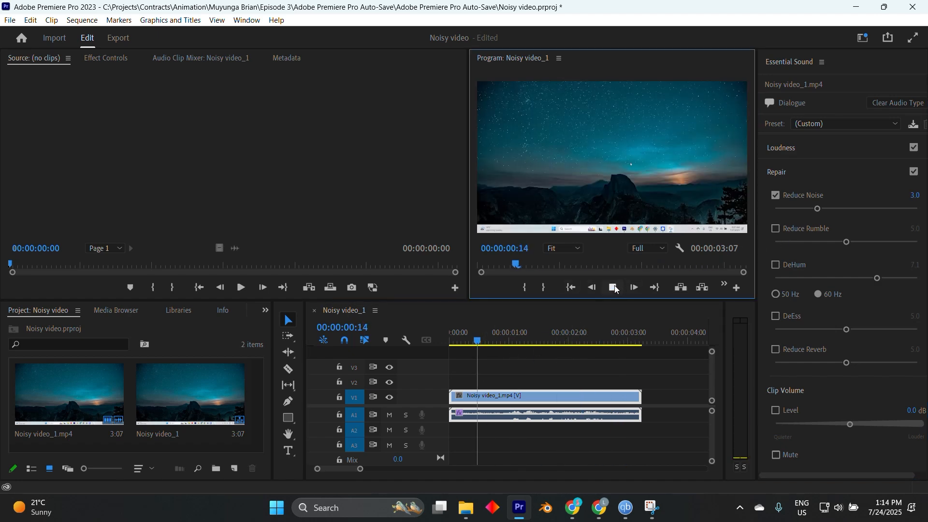
click(615, 287)
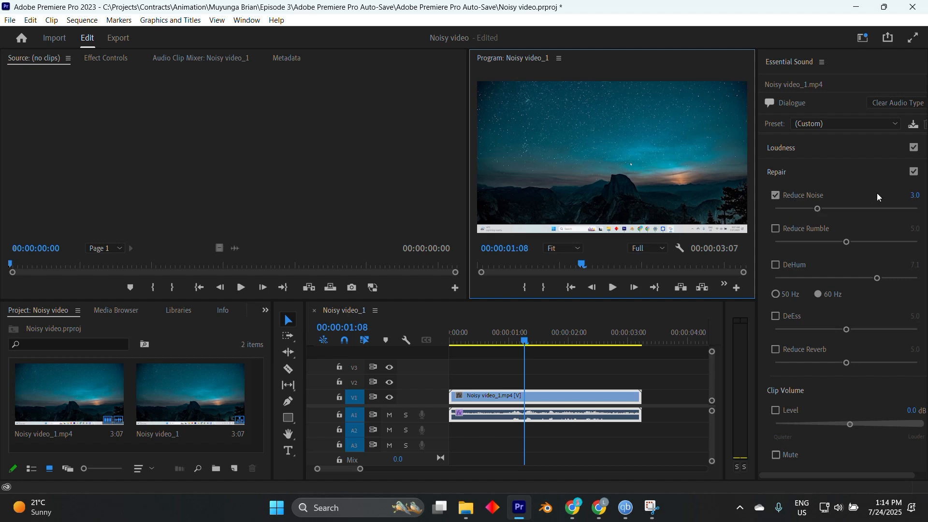
- Enable Reduce Rumble at 5.0 for the dialogue and replay the sequence from the start
click(800, 229)
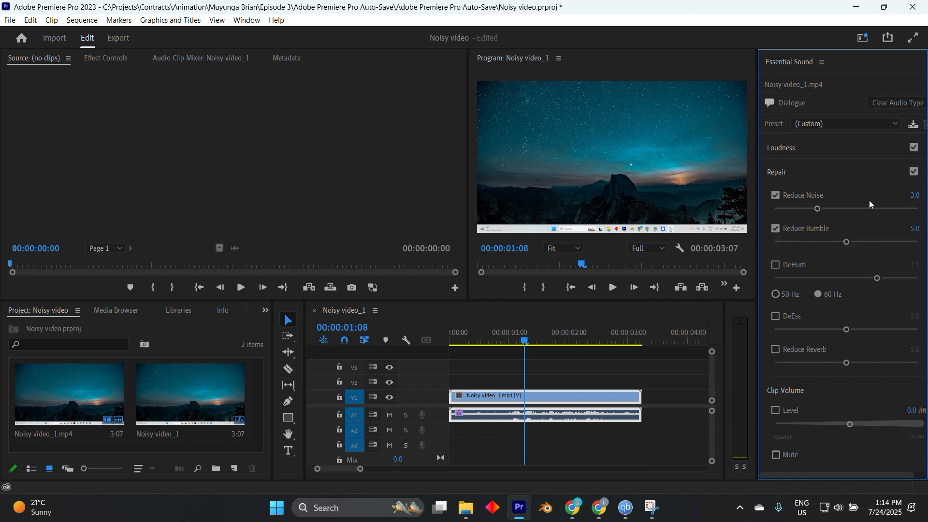
click(612, 287)
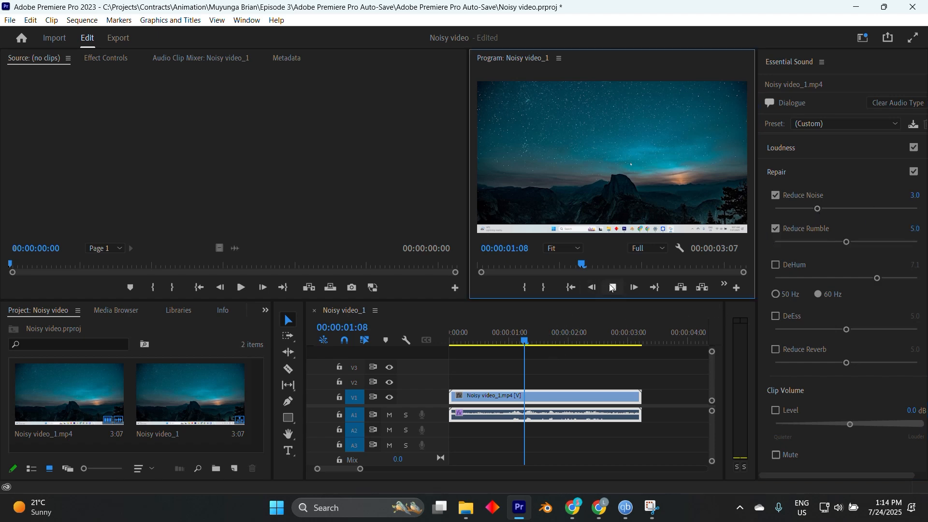
drag(563, 342, 427, 360)
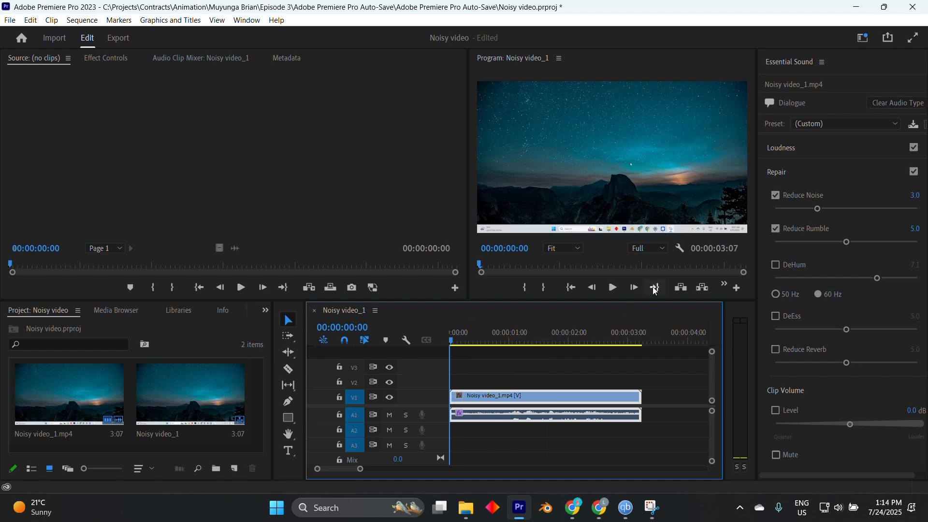
click(614, 288)
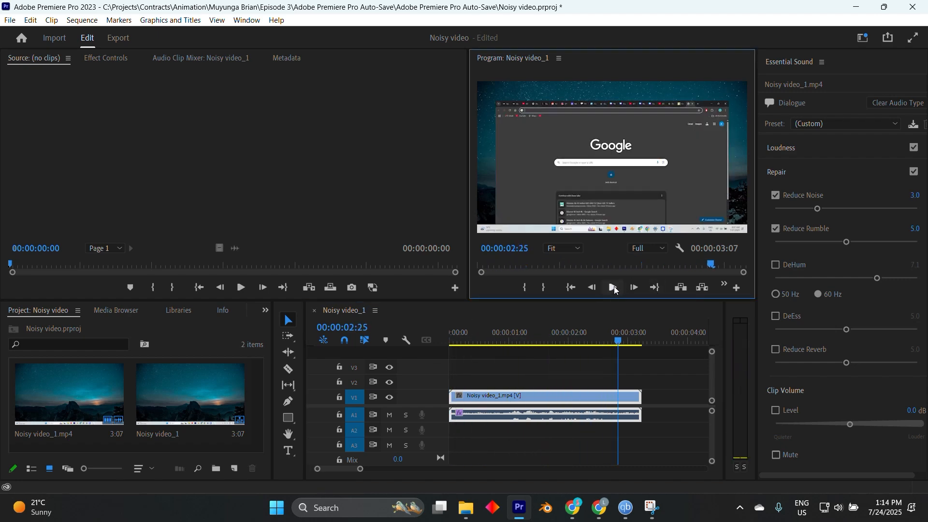
click(614, 289)
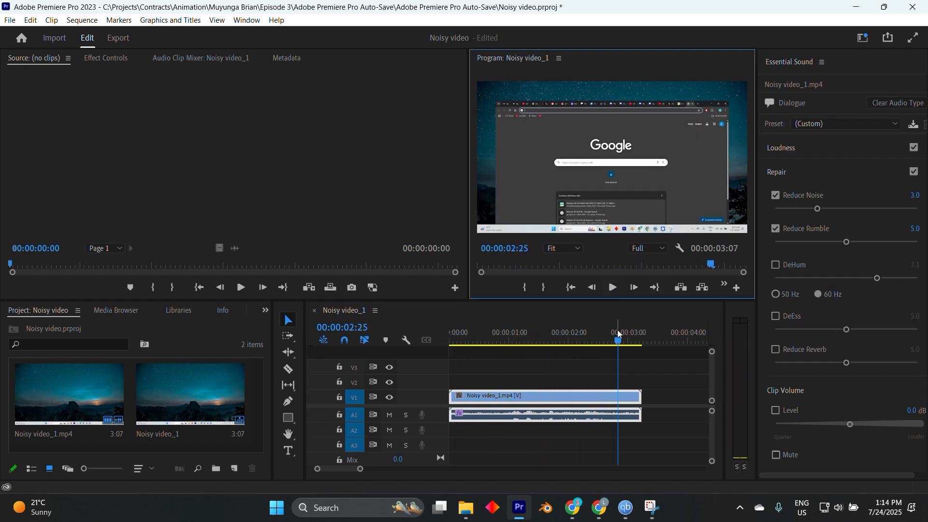
- Enable DeHum for the dialogue and briefly try Reduce Reverb, leaving the reverb reduction off
click(779, 265)
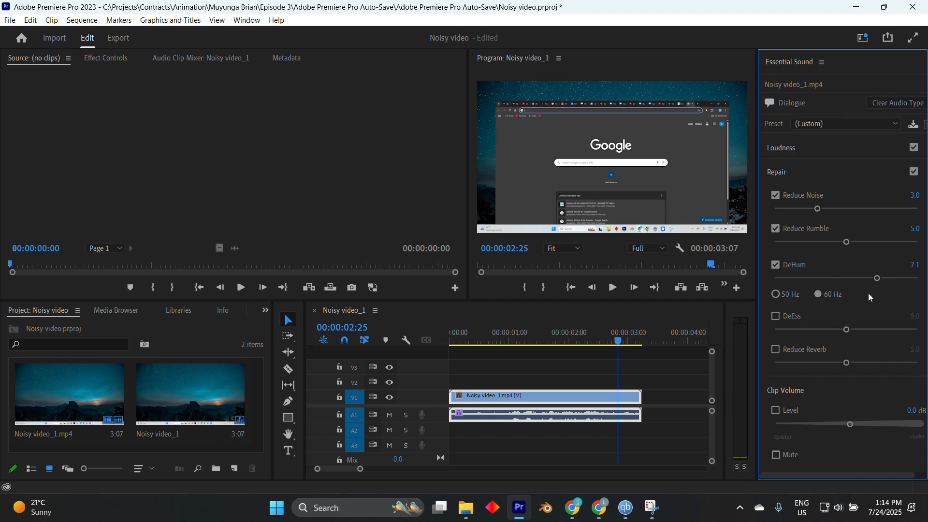
click(776, 350)
click(777, 351)
scroll(806, 292, down, 5)
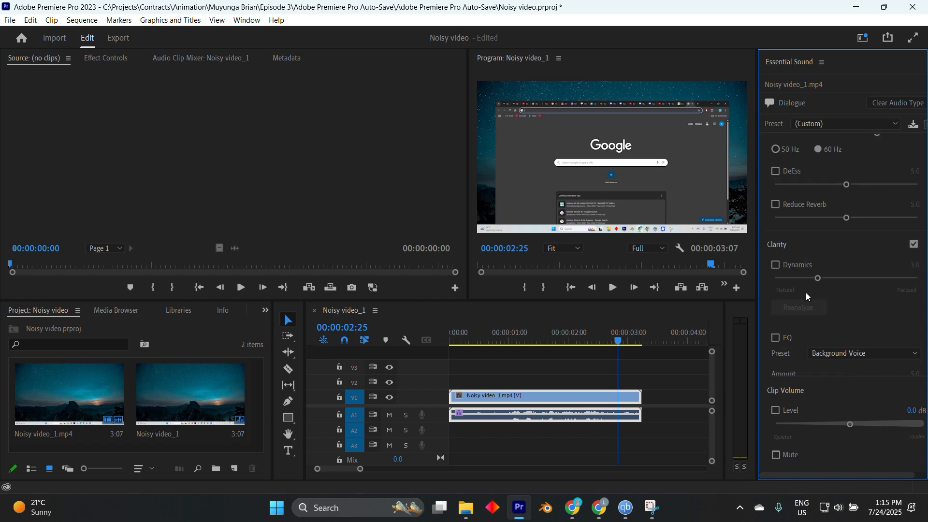
scroll(805, 292, up, 5)
- Turn off the Reduce Noise, DeHum and Reduce Rumble repairs on the clip's dialogue
click(777, 196)
click(776, 196)
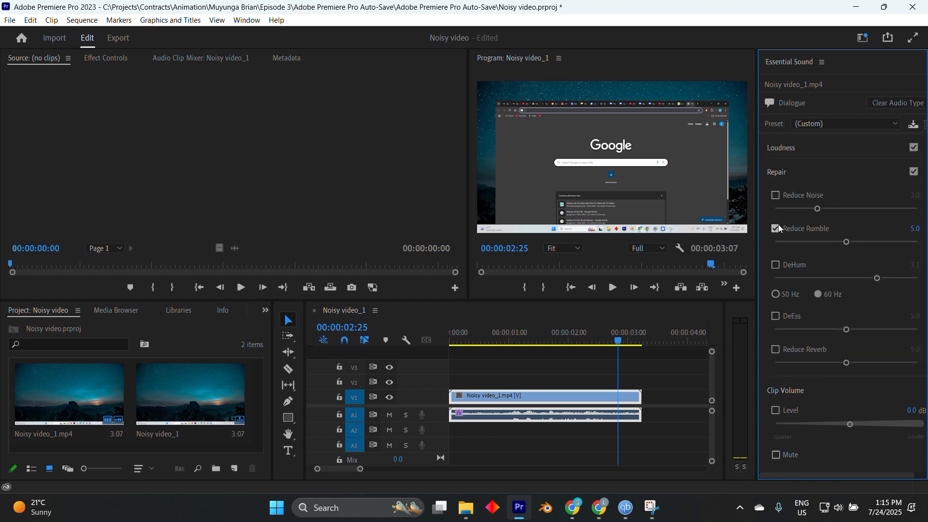
click(777, 229)
- Find the DeNoise effect in the effects library and apply it to the audio of Noisy video_1.mp4 on track A1
click(544, 405)
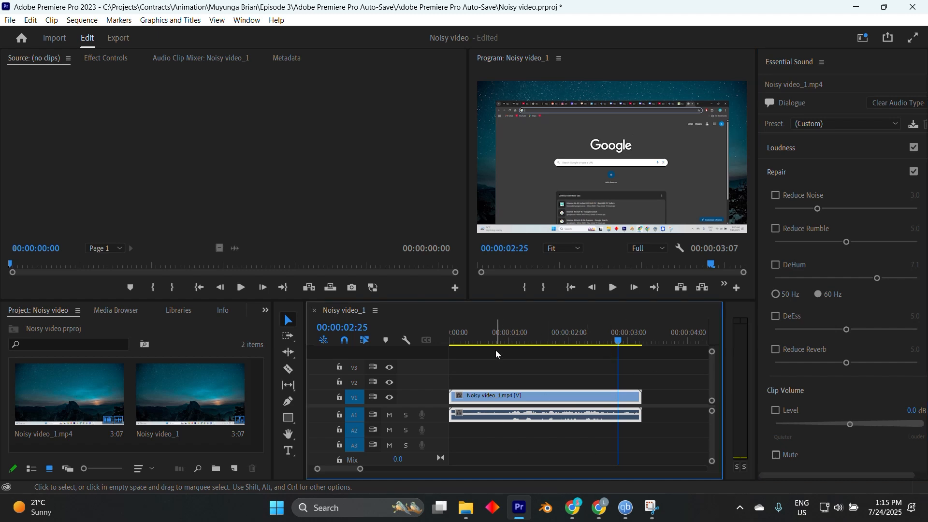
click(249, 21)
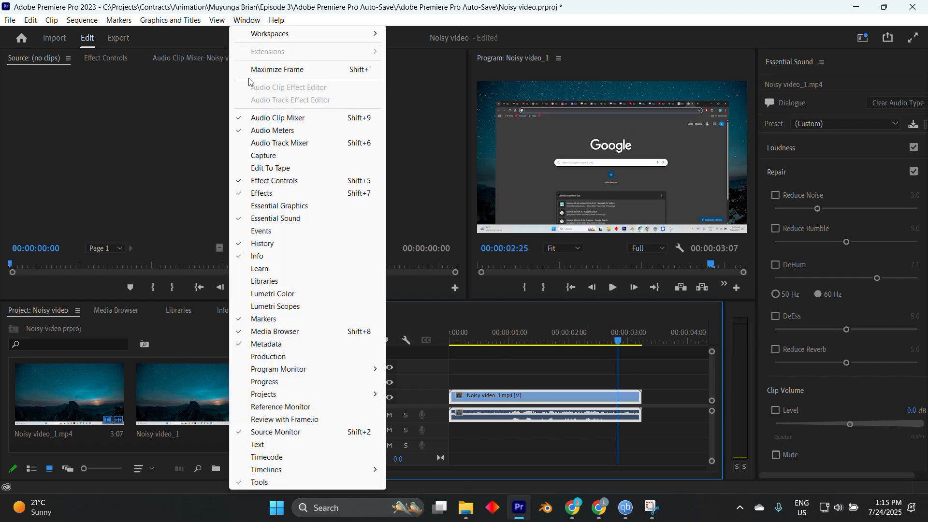
click(271, 194)
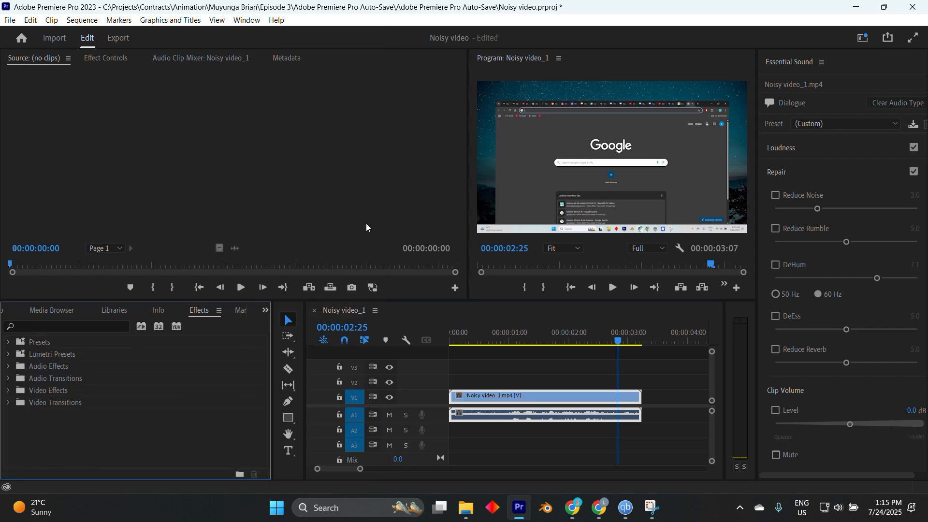
click(63, 325)
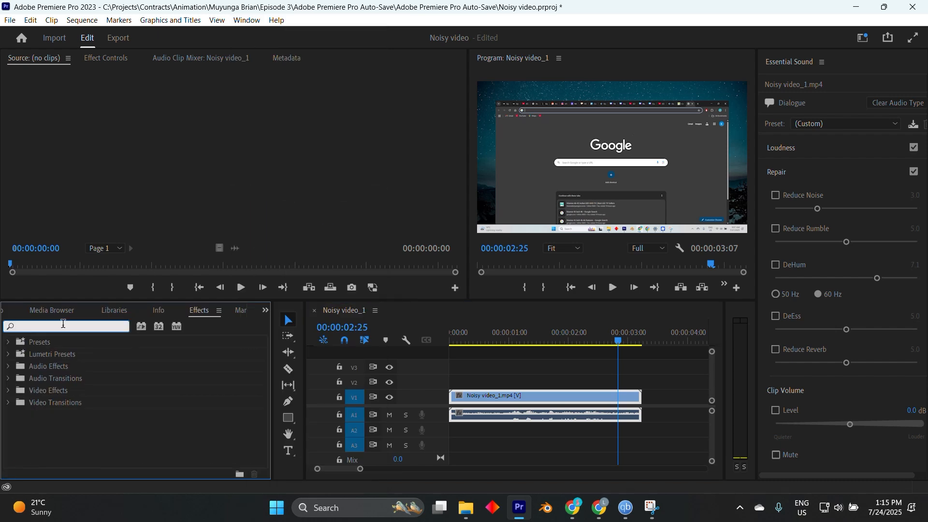
text(denoise)
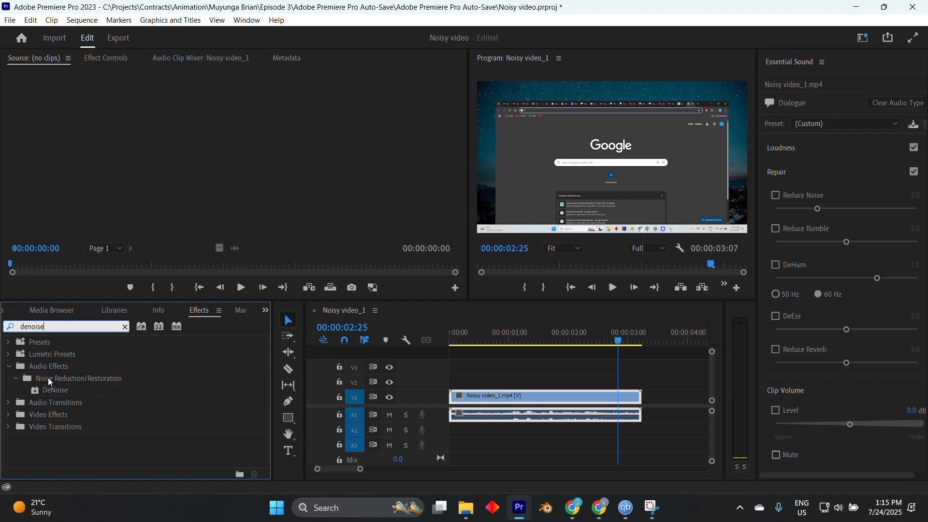
drag(54, 391, 520, 416)
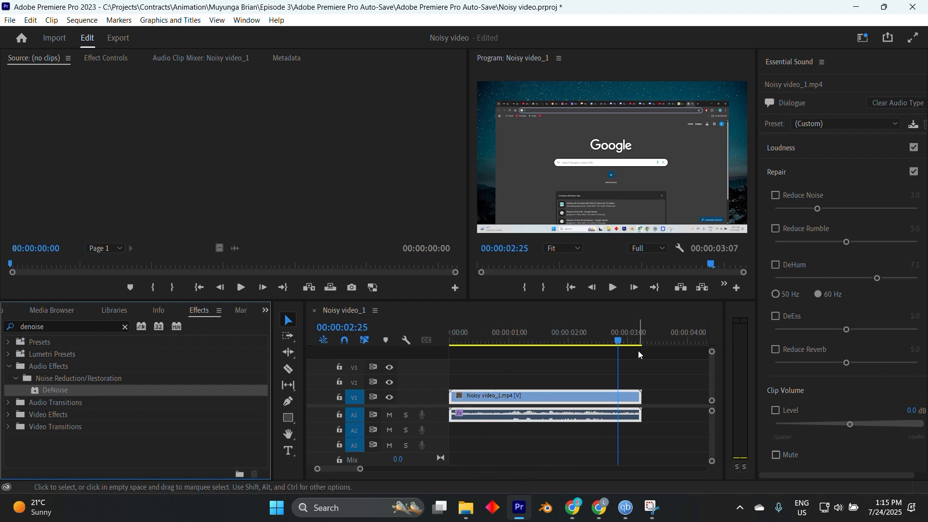
- Set the DeNoise effect's amount to 36% in its custom setup, with the playhead near the sequence's beginning
drag(624, 342, 493, 358)
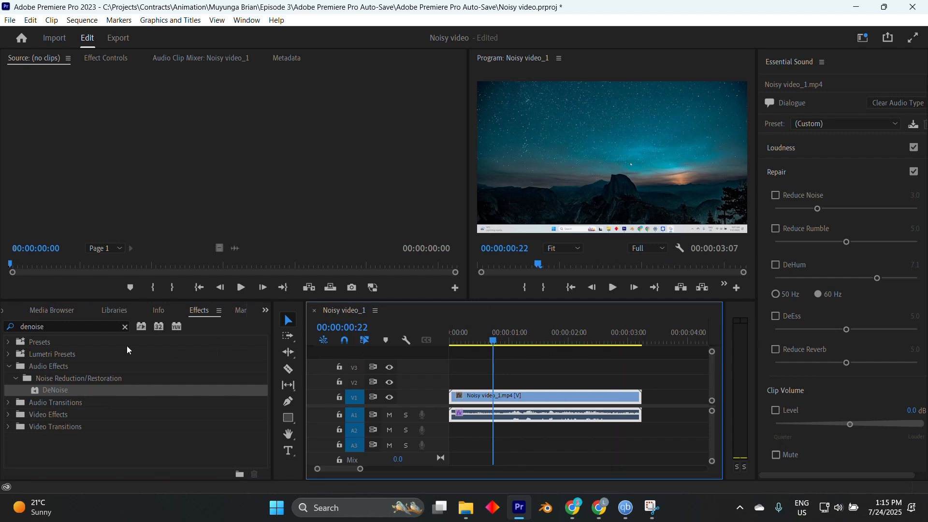
click(95, 60)
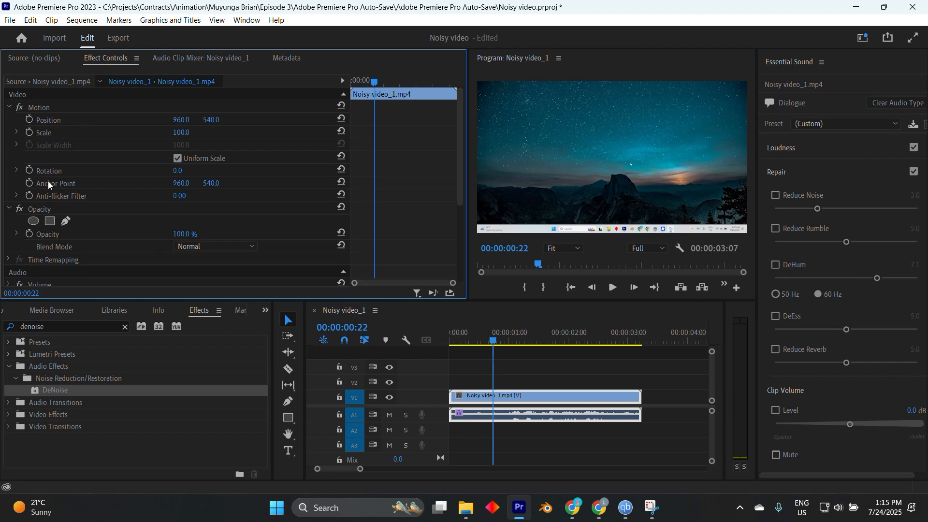
scroll(39, 203, down, 5)
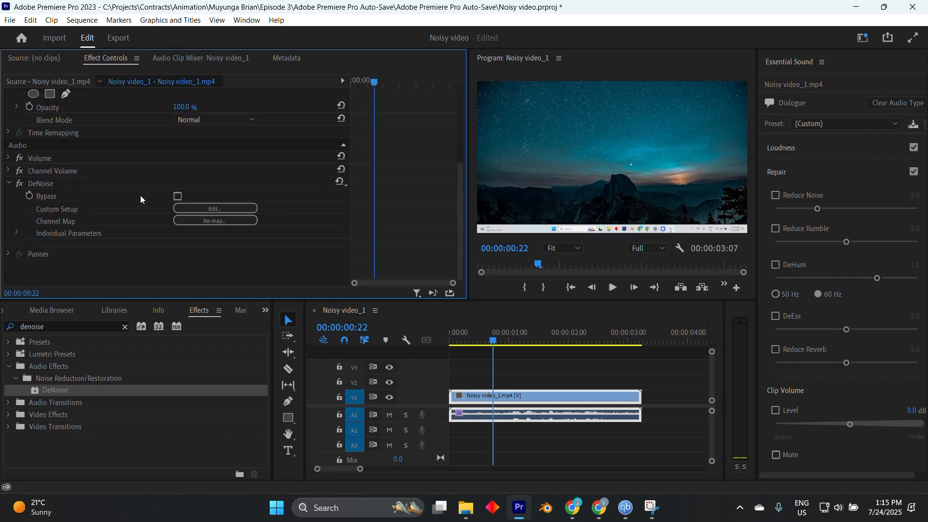
click(16, 232)
click(212, 191)
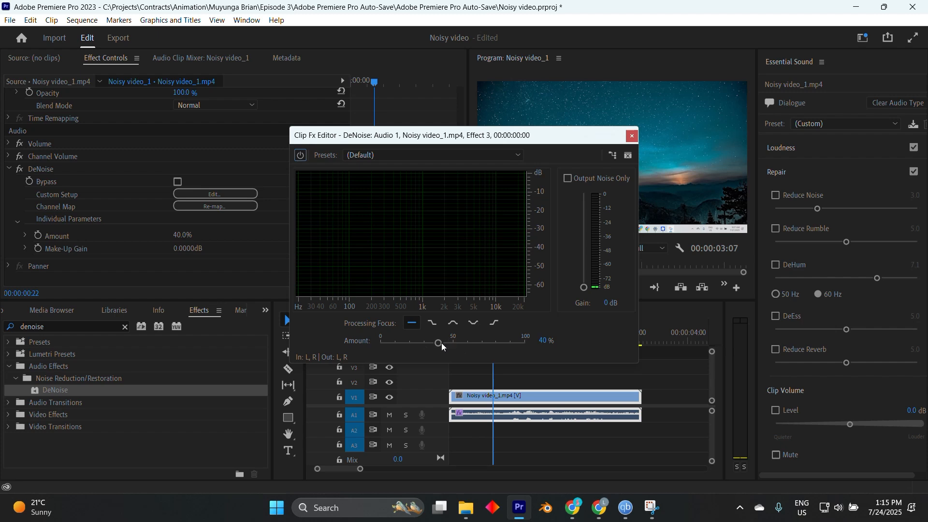
drag(443, 343, 430, 343)
drag(416, 340, 435, 345)
click(632, 136)
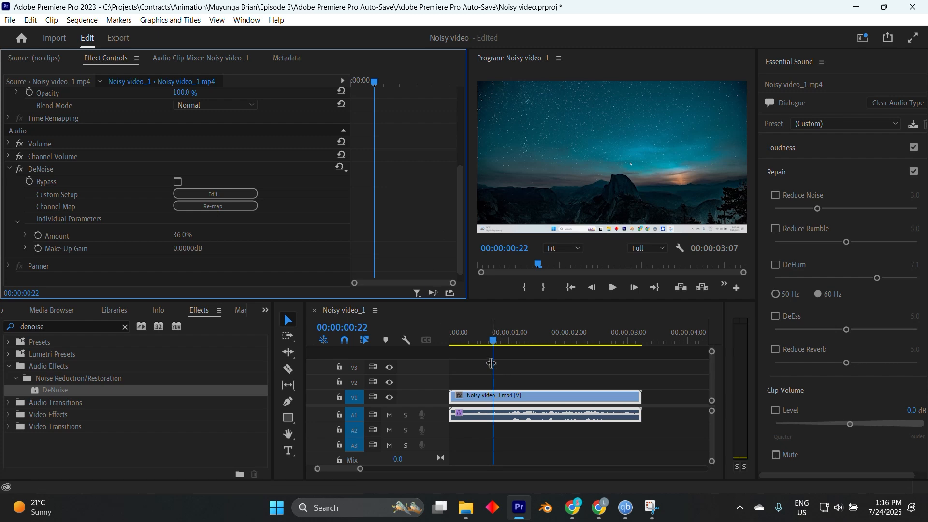
- Find the Highpass filter in the effects library and apply it to the clip's audio on track A1
click(530, 413)
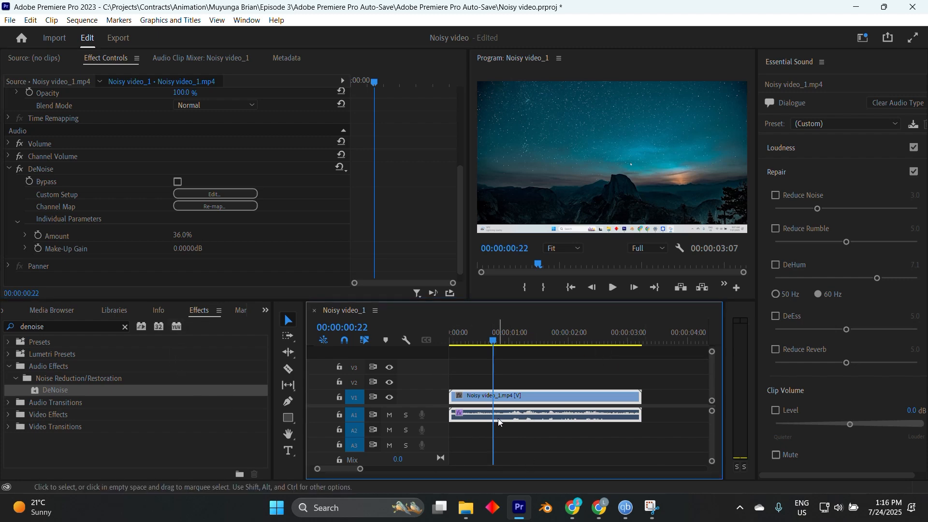
click(124, 328)
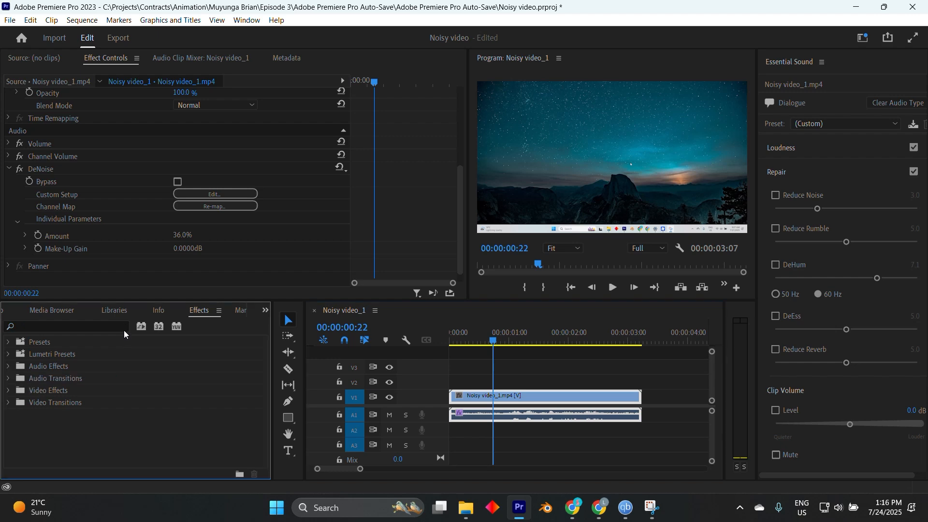
click(72, 326)
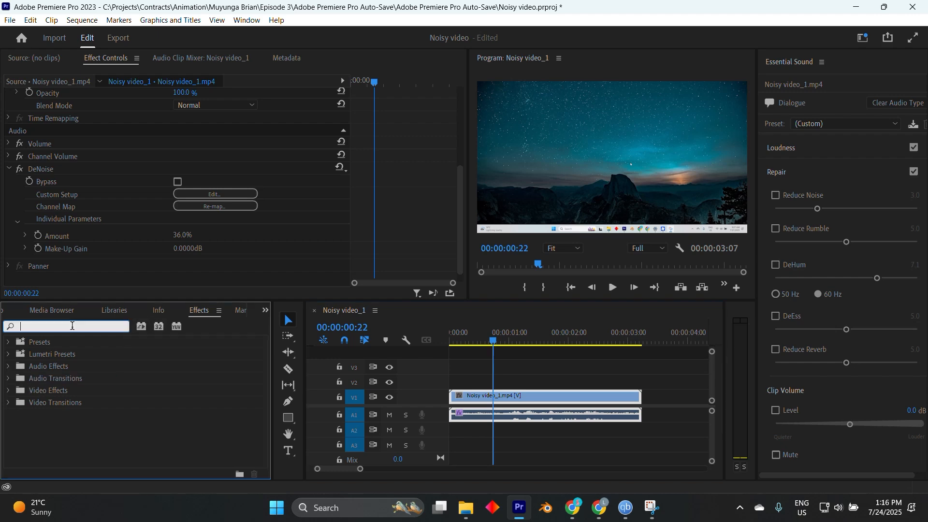
text(high pass)
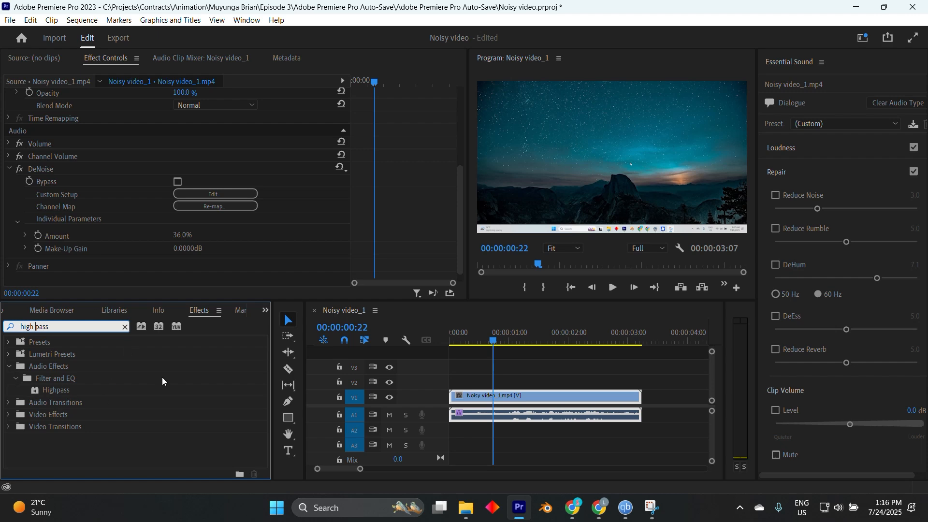
click(60, 367)
click(57, 379)
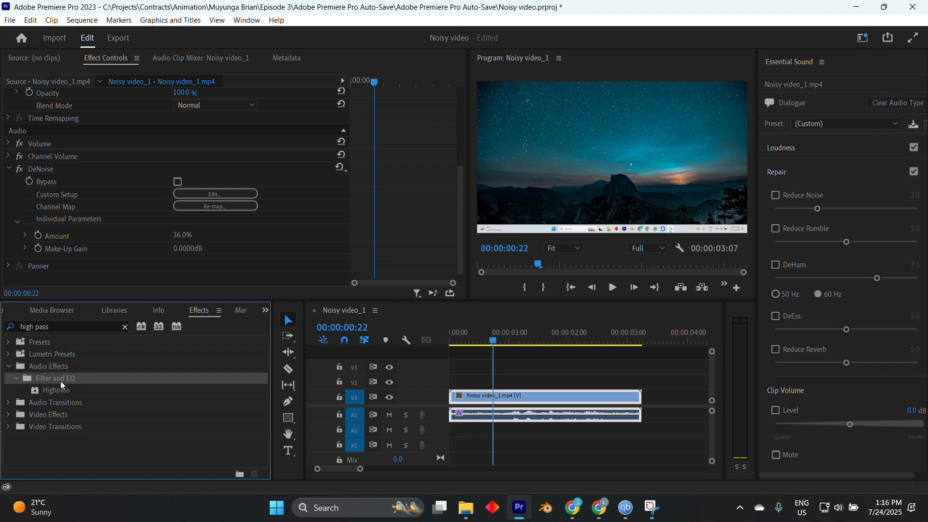
click(65, 391)
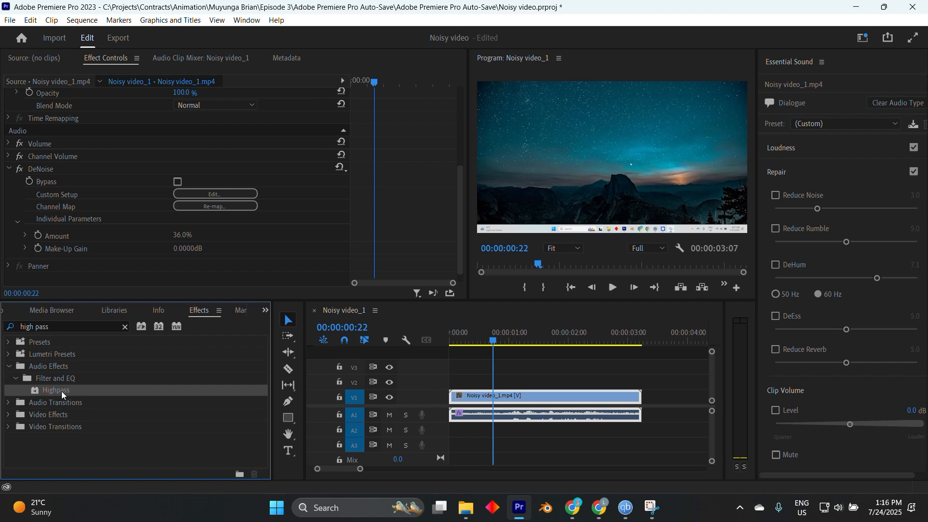
drag(53, 389, 532, 409)
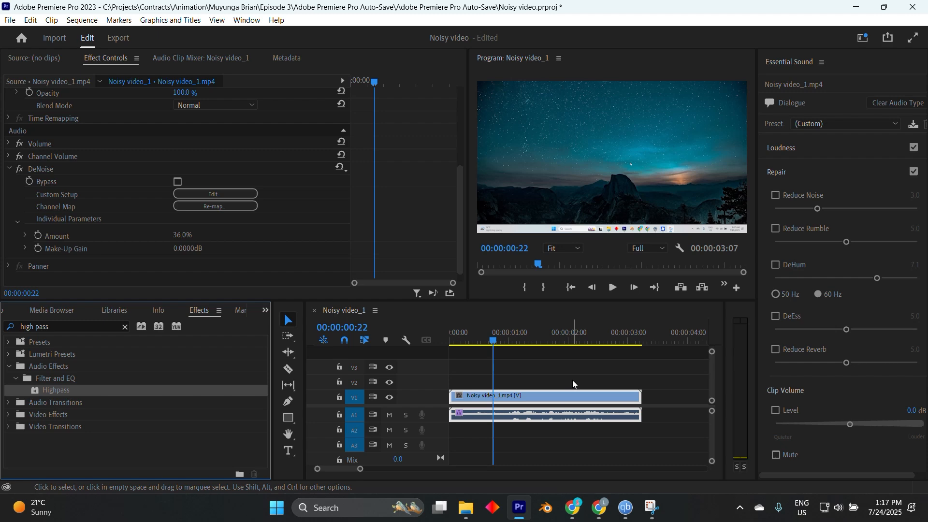
- Set the Highpass cutoff to 76.5 Hz and play the sequence to check the sound
scroll(176, 203, down, 1)
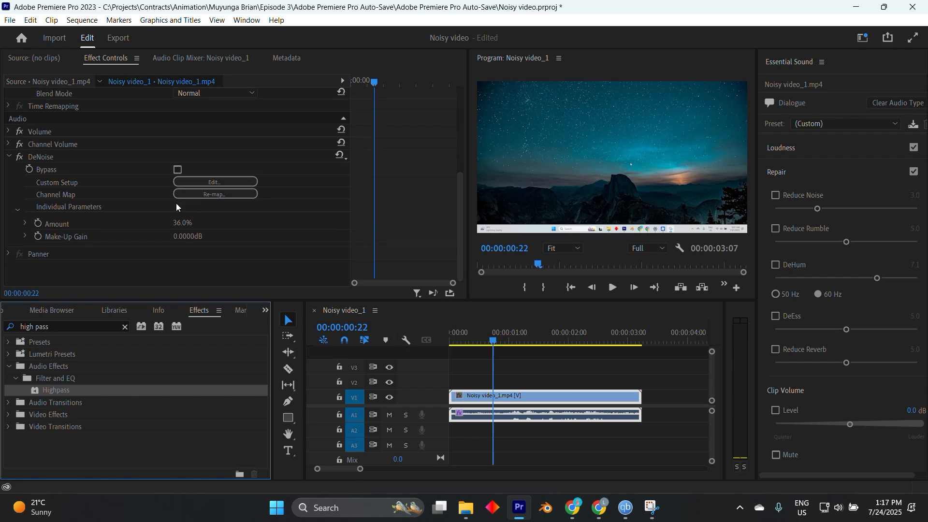
scroll(116, 157, up, 1)
scroll(17, 222, up, 1)
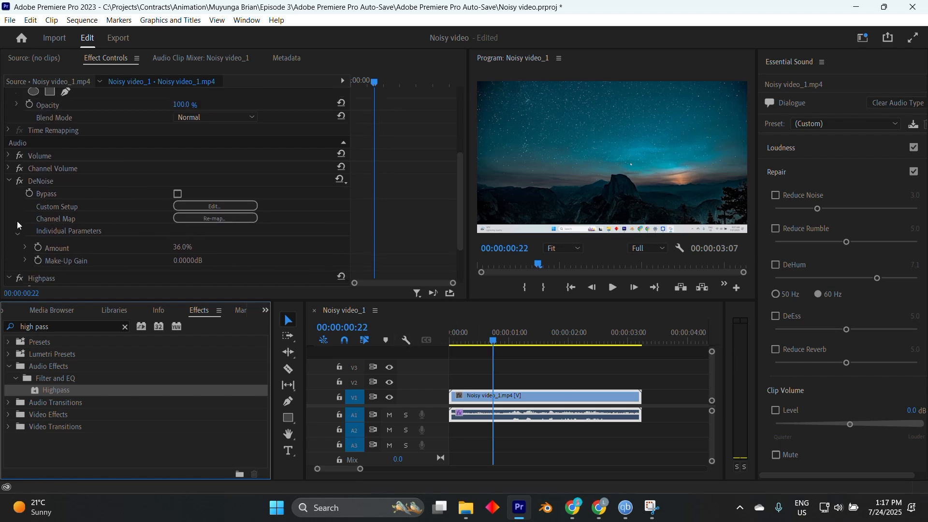
scroll(22, 232, down, 4)
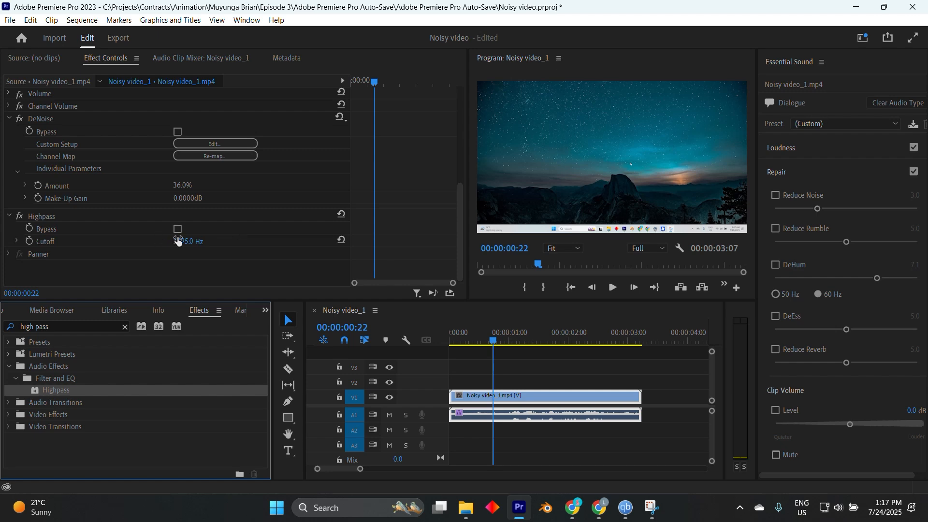
mouse_move(178, 241)
mouse_down()
mouse_move(261, 242)
mouse_move(150, 242)
mouse_move(203, 242)
mouse_move(190, 243)
mouse_up()
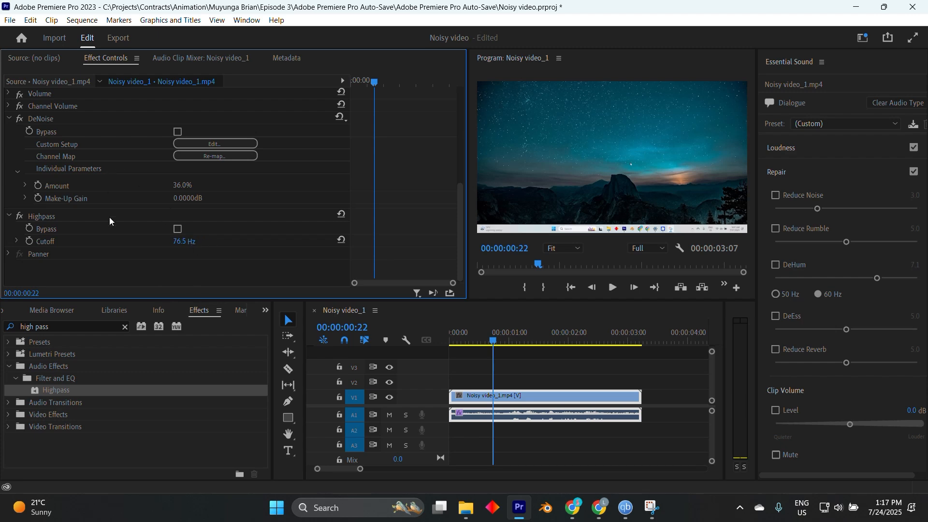
mouse_move(183, 241)
mouse_down()
mouse_move(213, 241)
mouse_move(191, 243)
mouse_up()
click(612, 288)
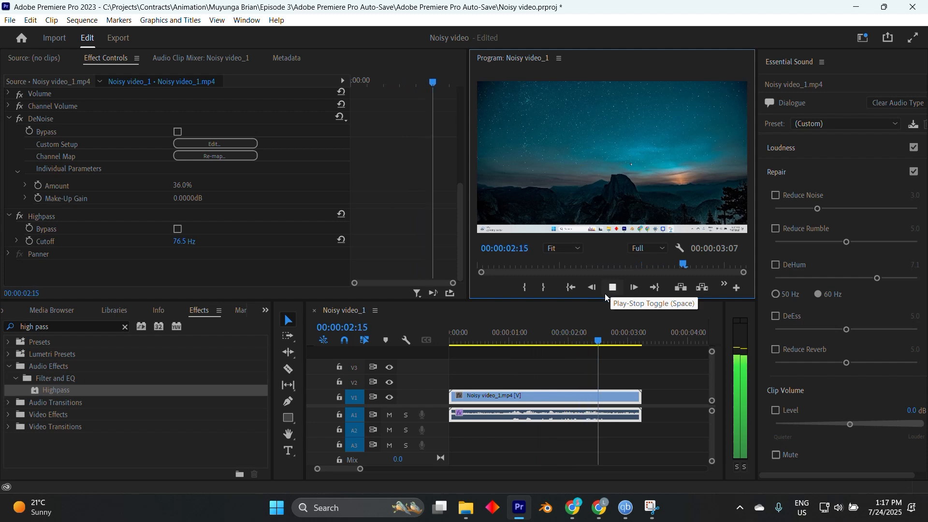
- Try a Highpass cutoff of 327.5 Hz and replay the sequence from near its beginning
drag(182, 242, 277, 262)
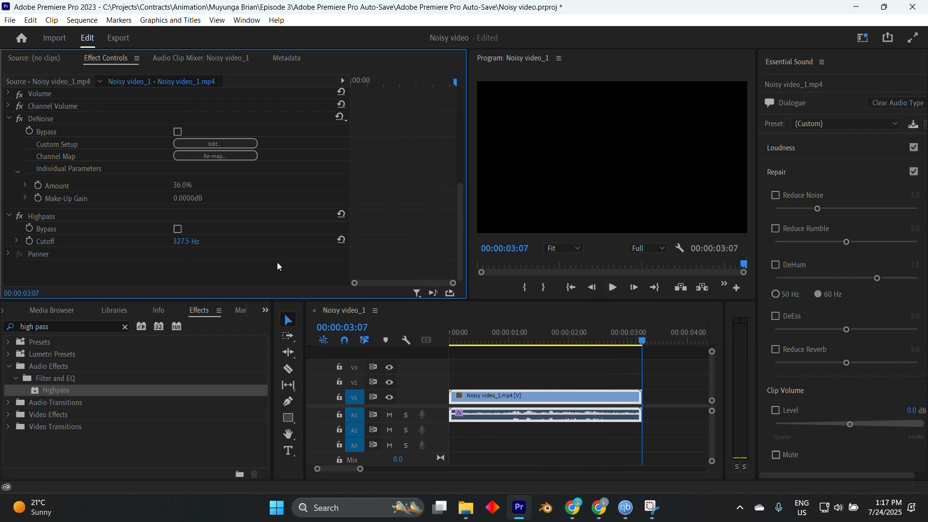
drag(626, 337, 497, 352)
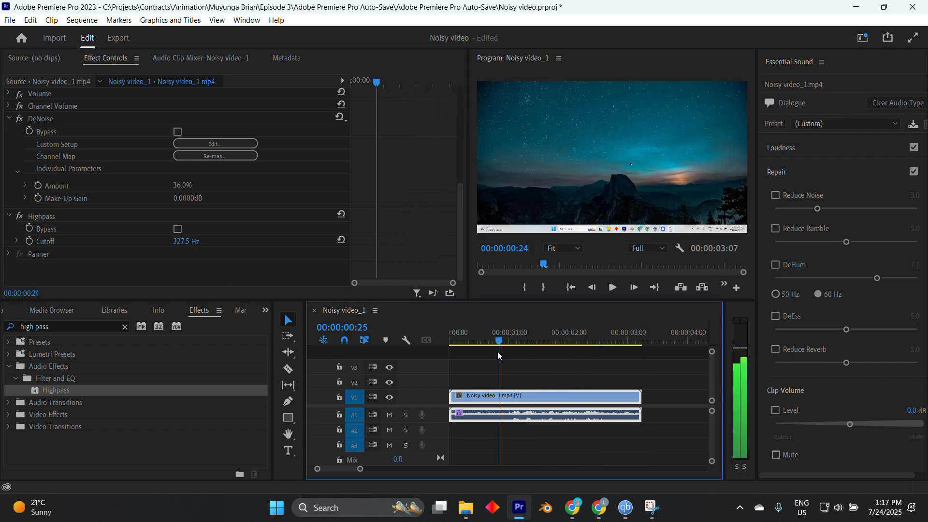
click(613, 288)
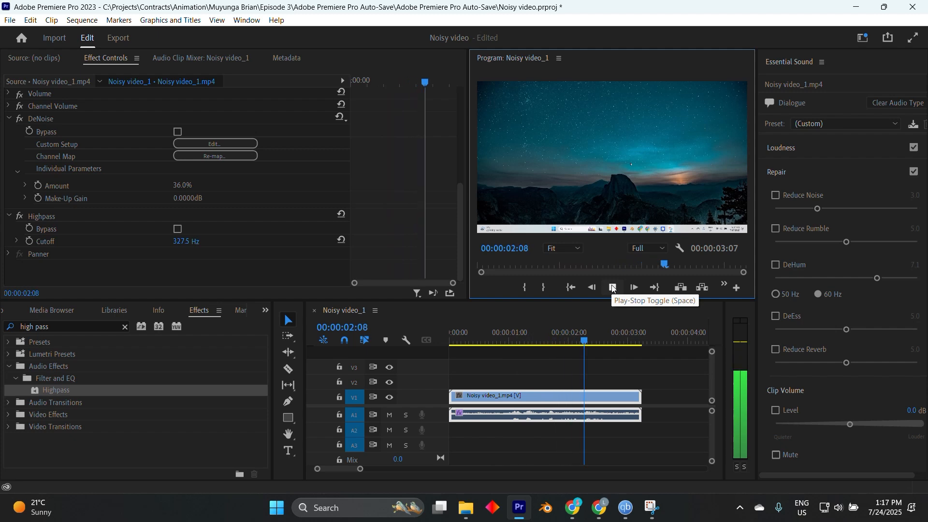
click(613, 288)
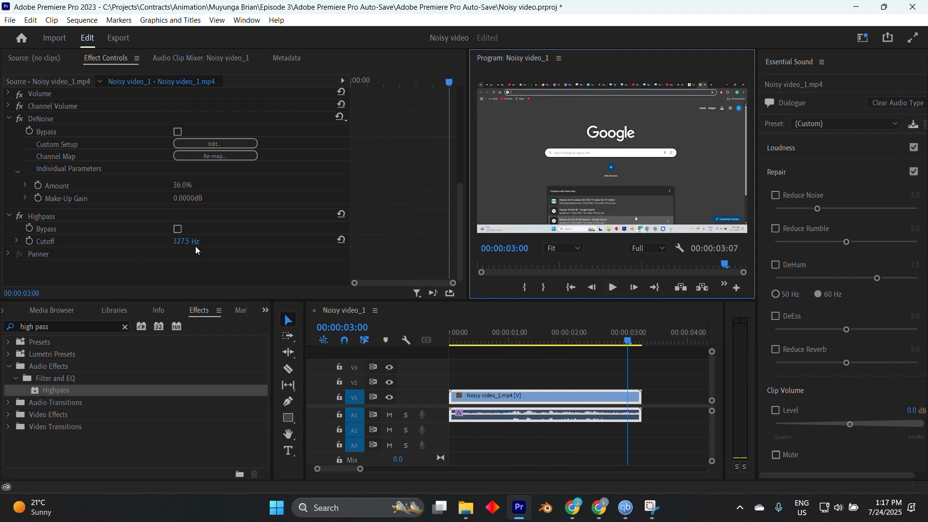
- Lower the Highpass cutoff to 65.7 Hz and play back part of the sequence
drag(188, 242, 126, 242)
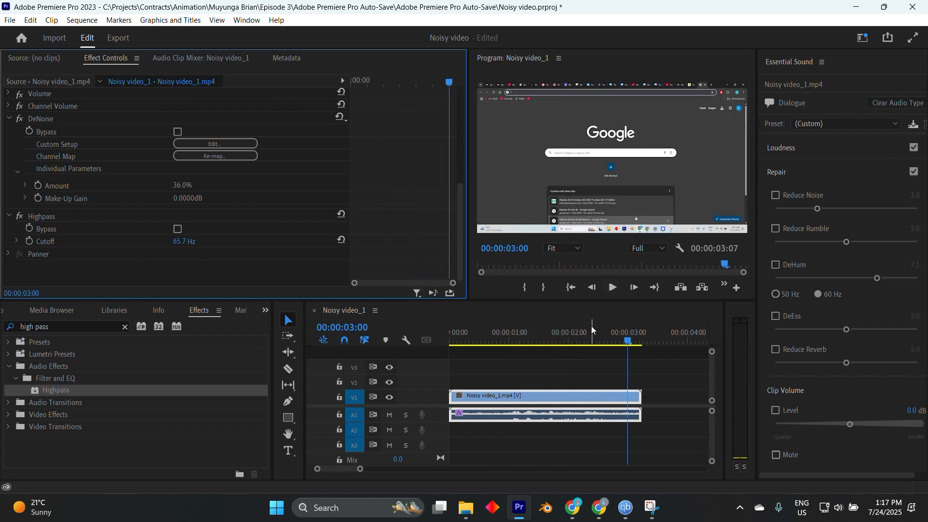
drag(631, 339, 524, 337)
click(613, 288)
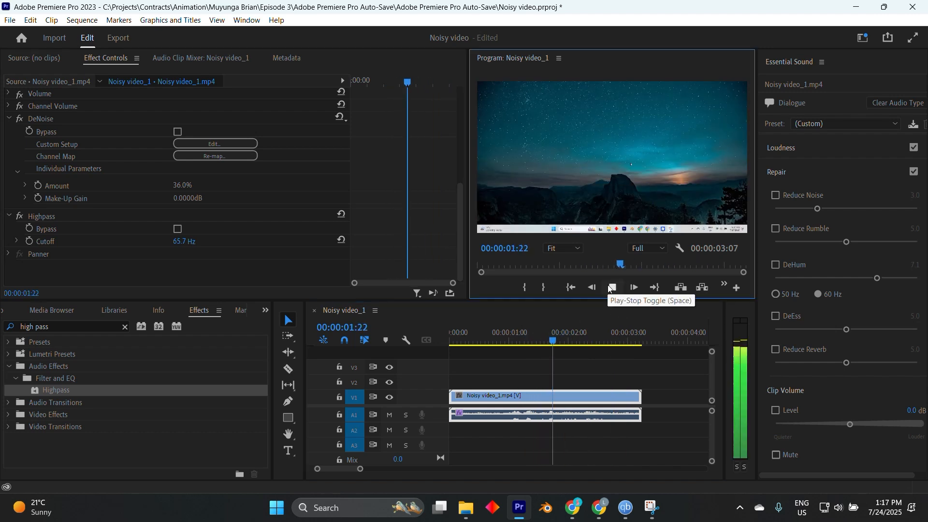
- Replay the sequence from its start and again from shortly after it to judge the filtered audio
click(606, 341)
drag(605, 340, 450, 341)
click(613, 288)
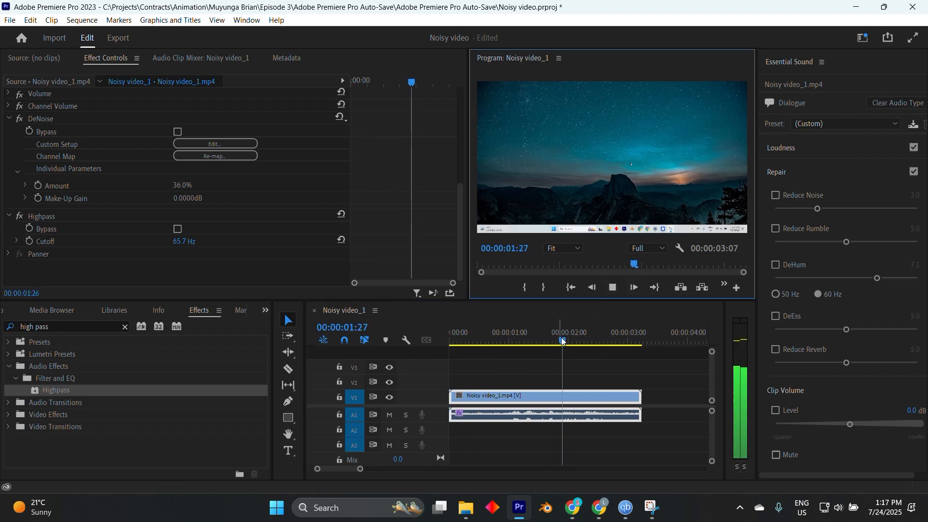
drag(561, 337, 496, 342)
click(614, 290)
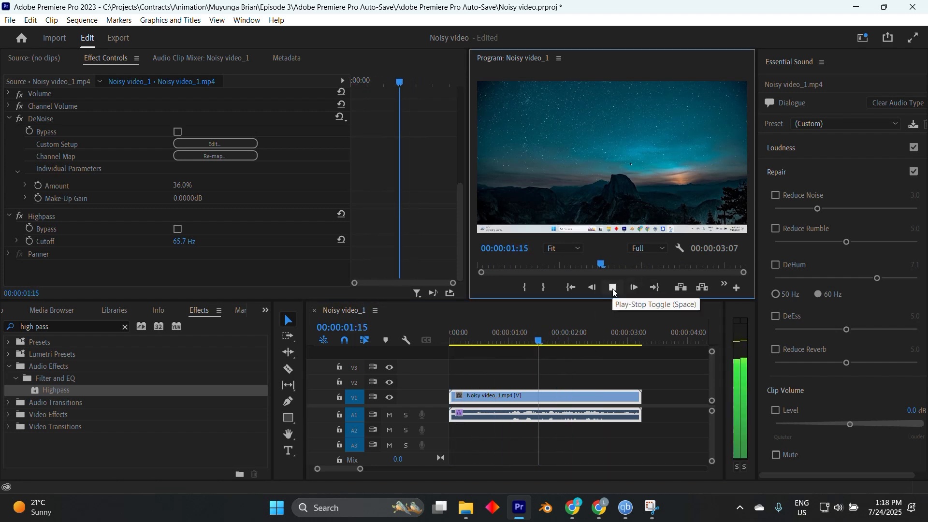